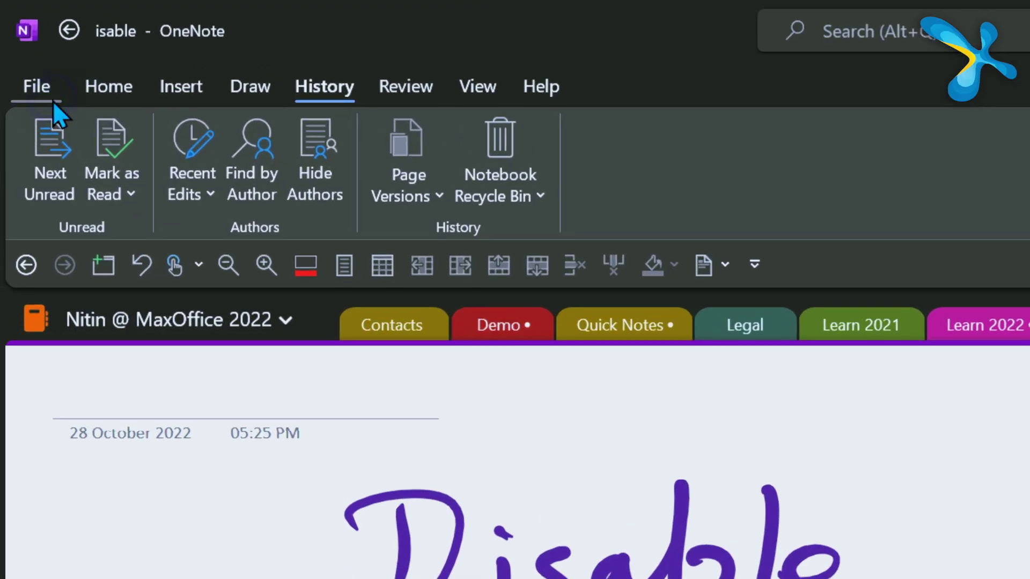
# - Reduce 'Number of backup copies to keep' under Options > Save & Backup
pyautogui.click(35, 64)
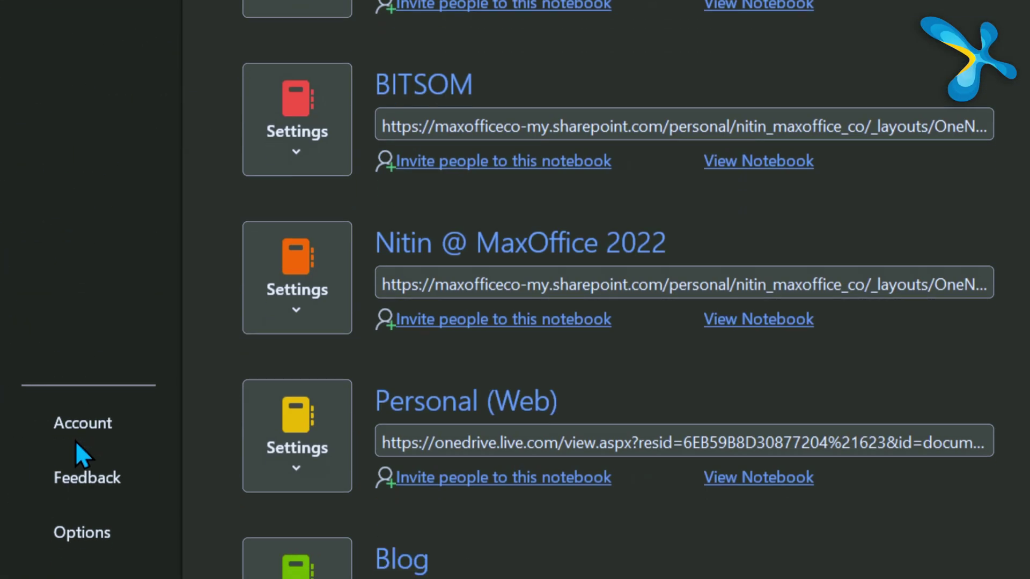
pyautogui.click(83, 536)
pyautogui.click(335, 219)
pyautogui.doubleClick(766, 427)
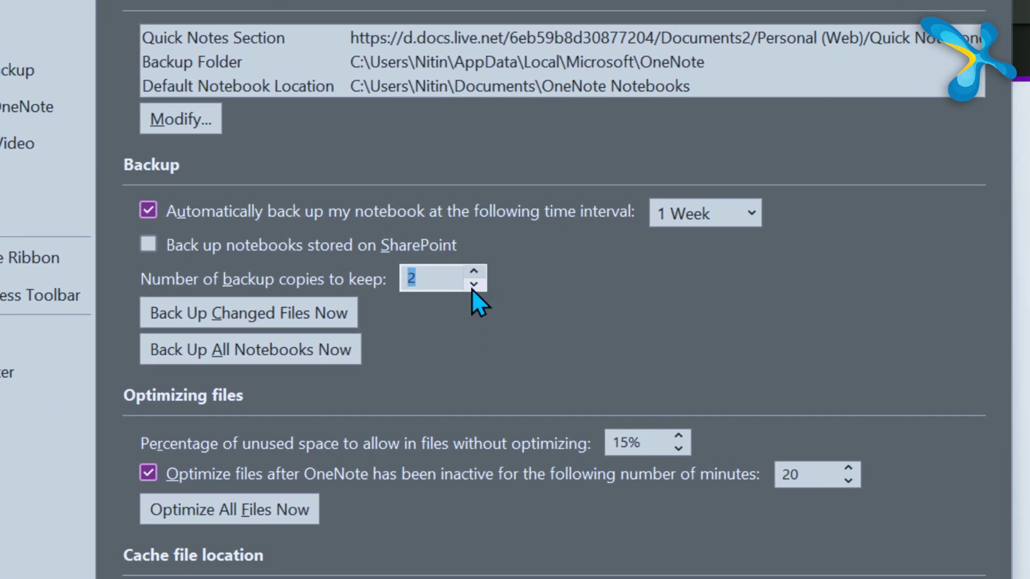
pyautogui.click(472, 284)
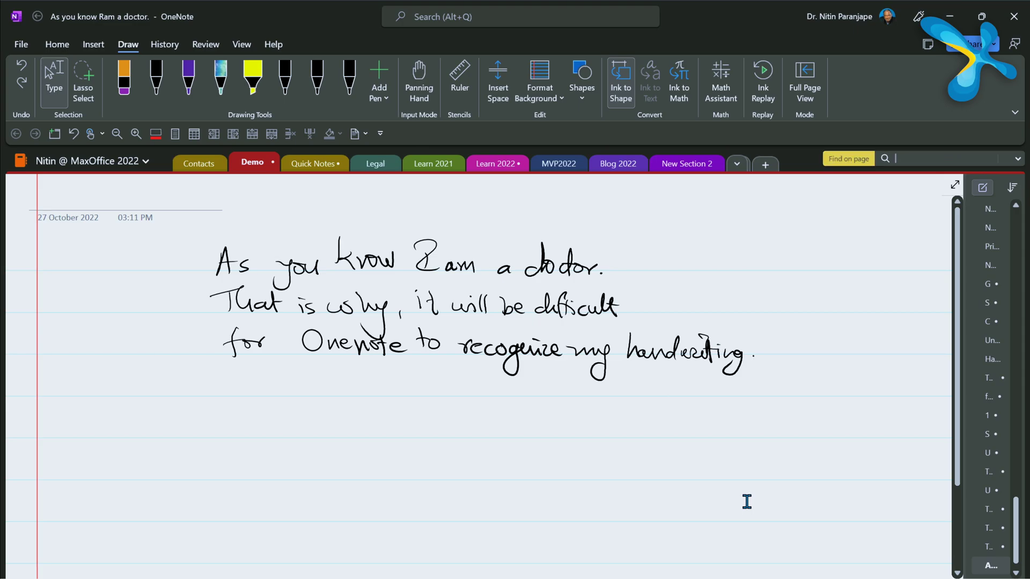
# - Search the page's handwritten ink for 'ha', then 'to', then 'do'
pyautogui.hotkey('ctrl', 'f')
pyautogui.write('h')
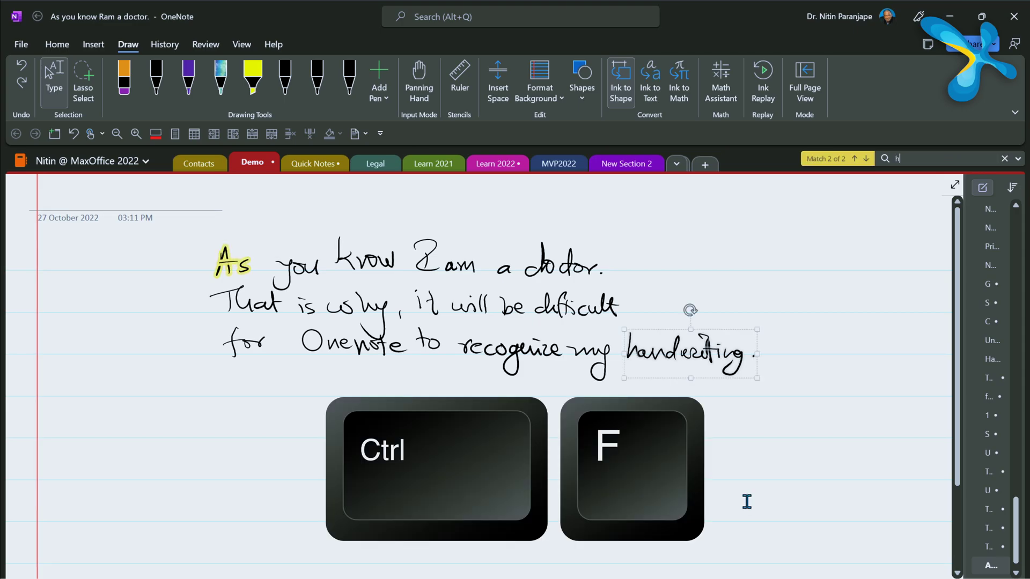
pyautogui.write('a')
pyautogui.press('BackSpace')
pyautogui.press('BackSpace')
pyautogui.write('to')
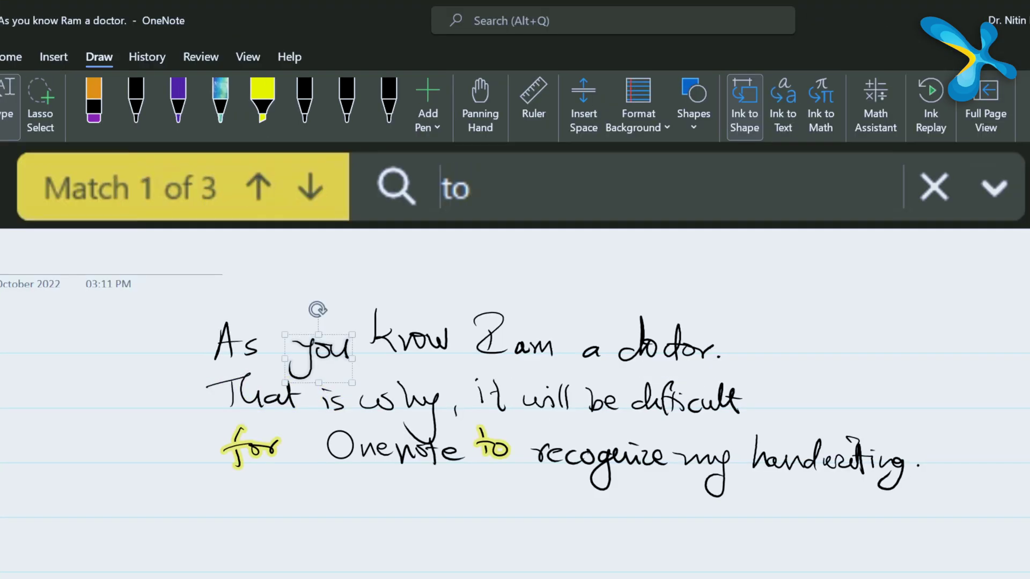
pyautogui.press('BackSpace')
pyautogui.press('BackSpace')
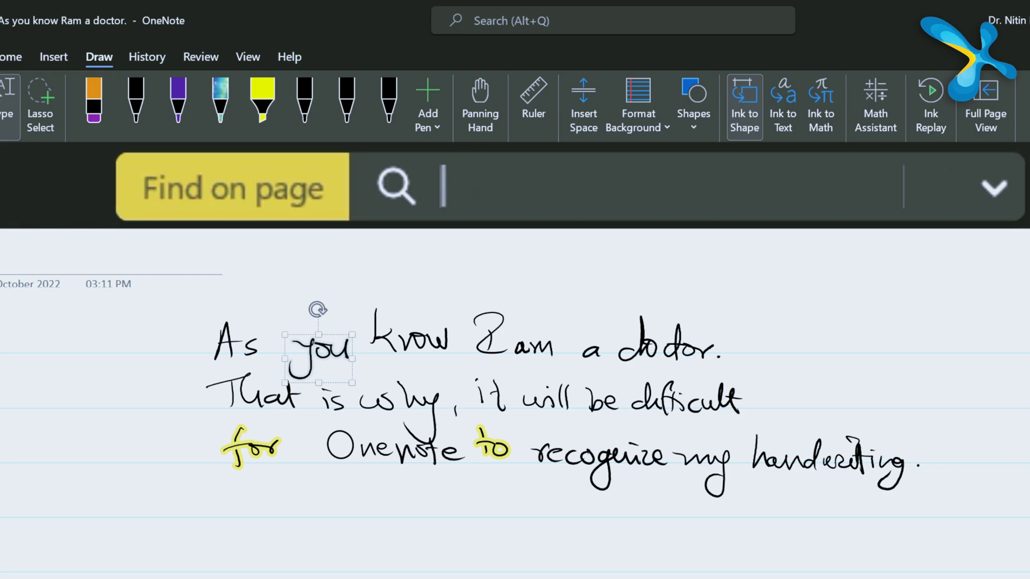
pyautogui.write('do')
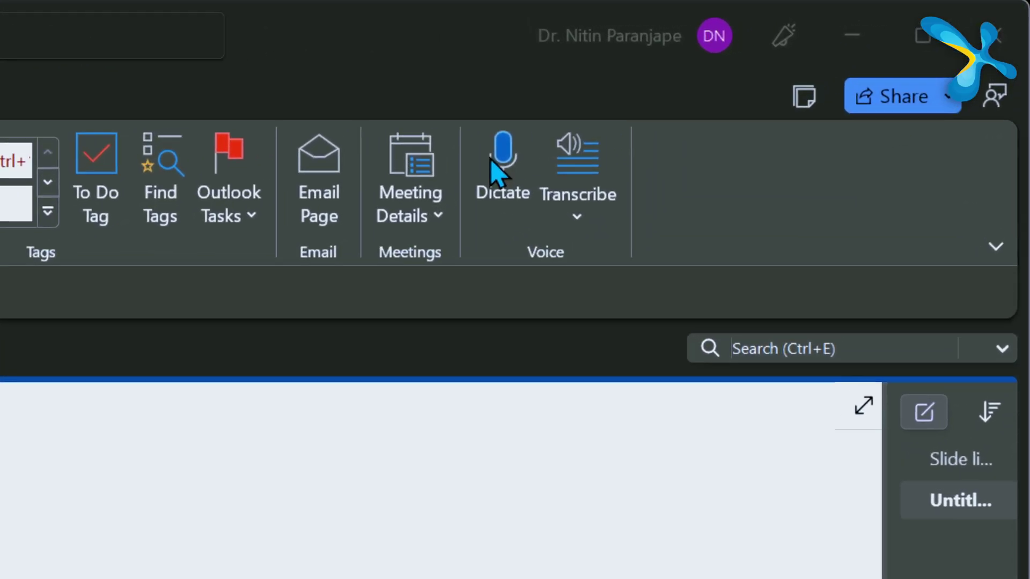
# - Start dictation and save its settings with English (India) and the AKG C44-USB microphone
pyautogui.click(778, 80)
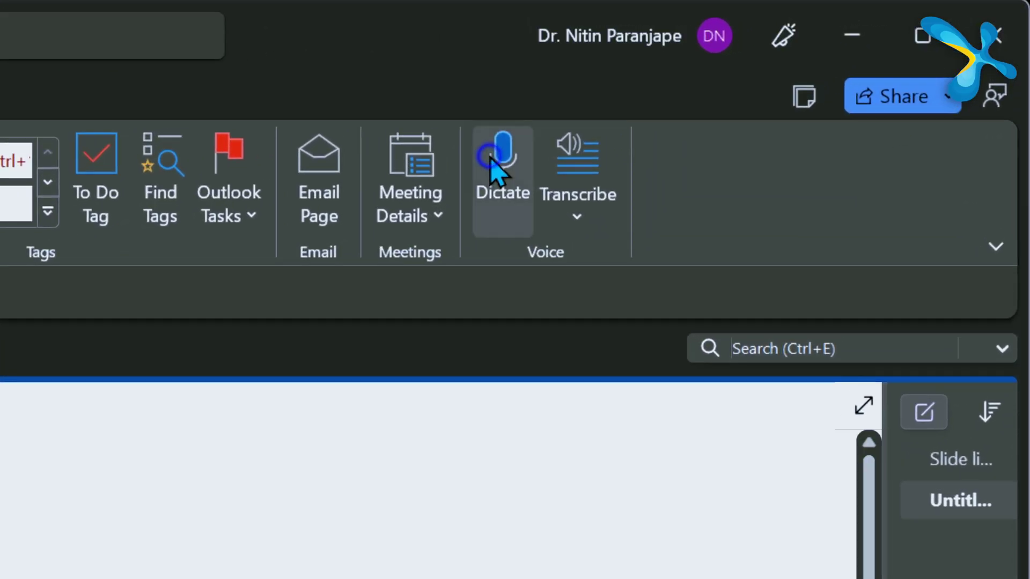
pyautogui.click(492, 160)
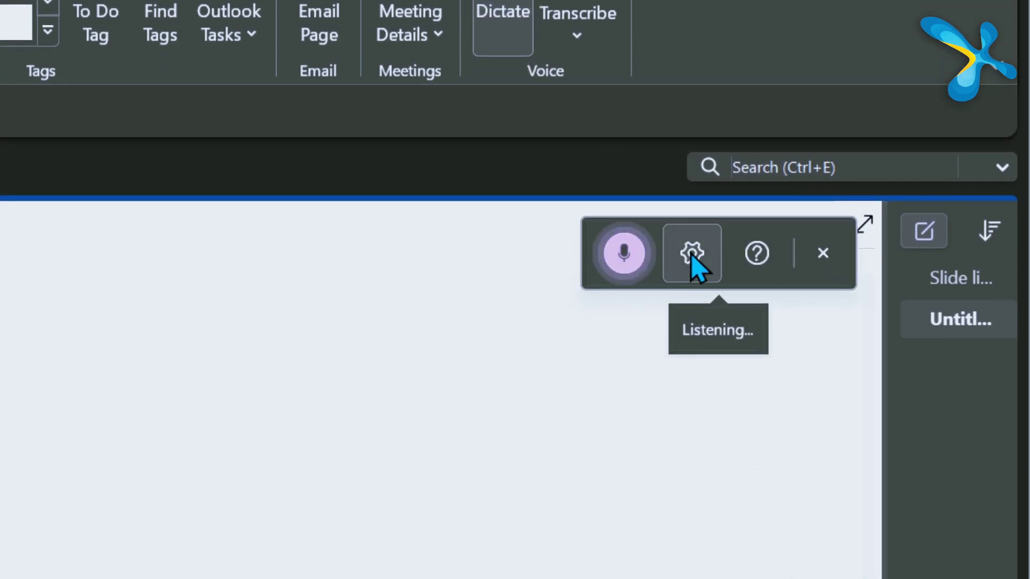
pyautogui.click(692, 436)
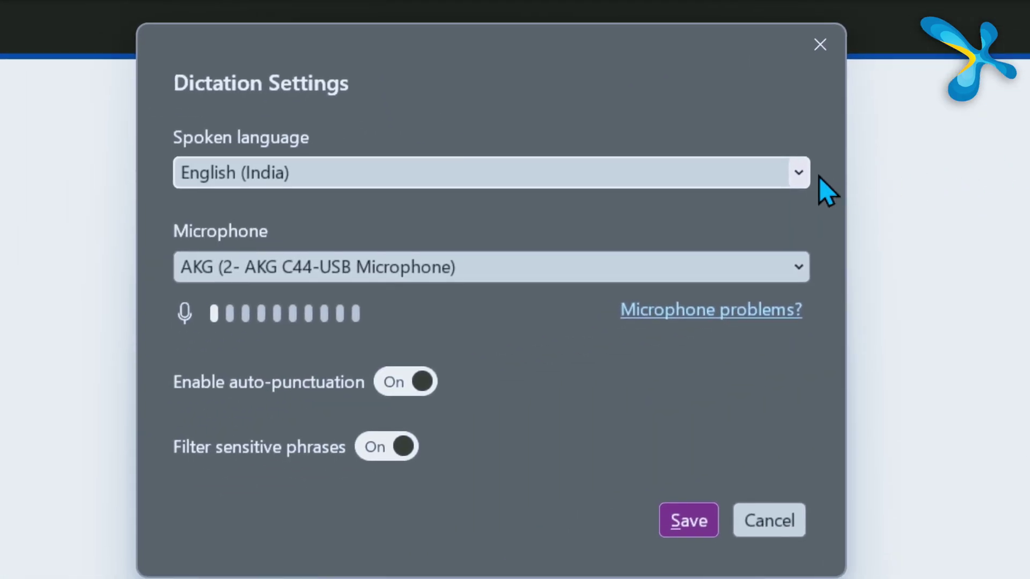
pyautogui.click(798, 173)
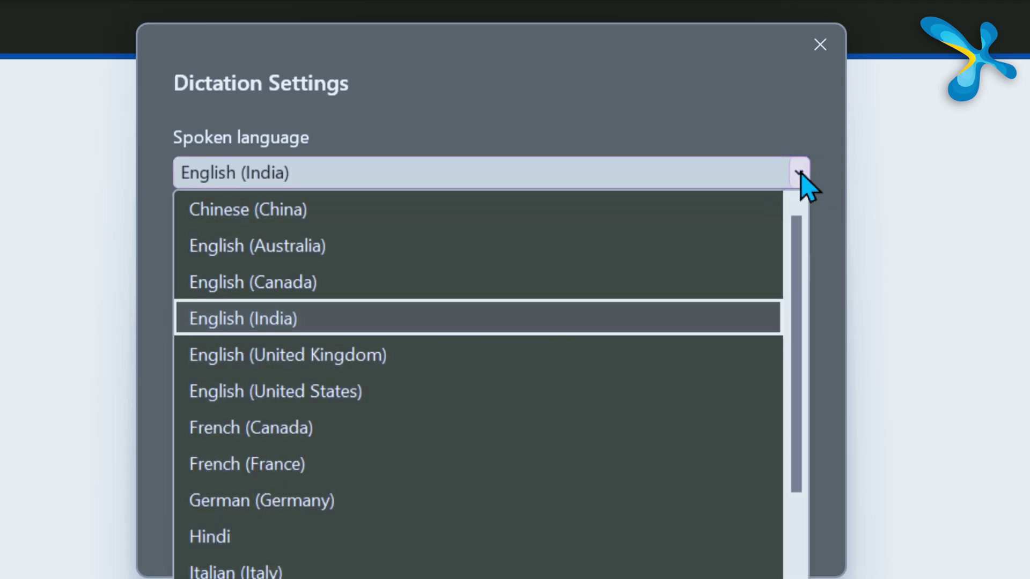
pyautogui.click(799, 173)
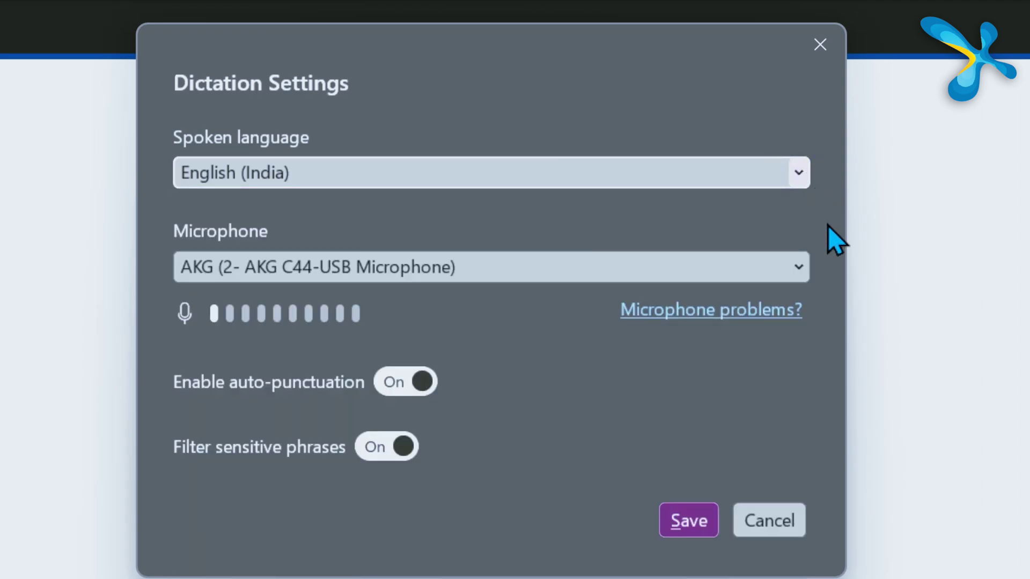
pyautogui.click(804, 267)
pyautogui.click(804, 267)
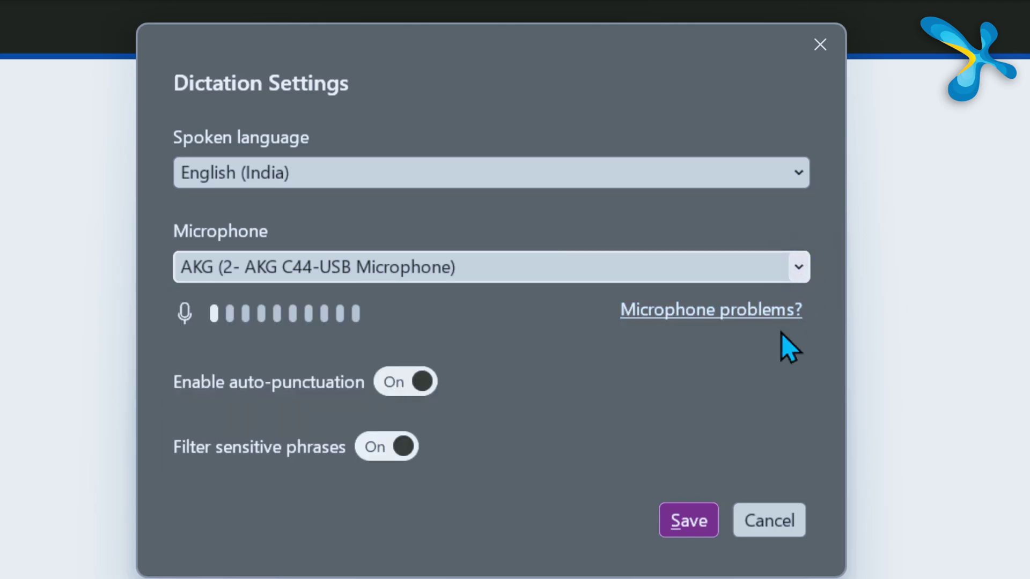
pyautogui.click(688, 521)
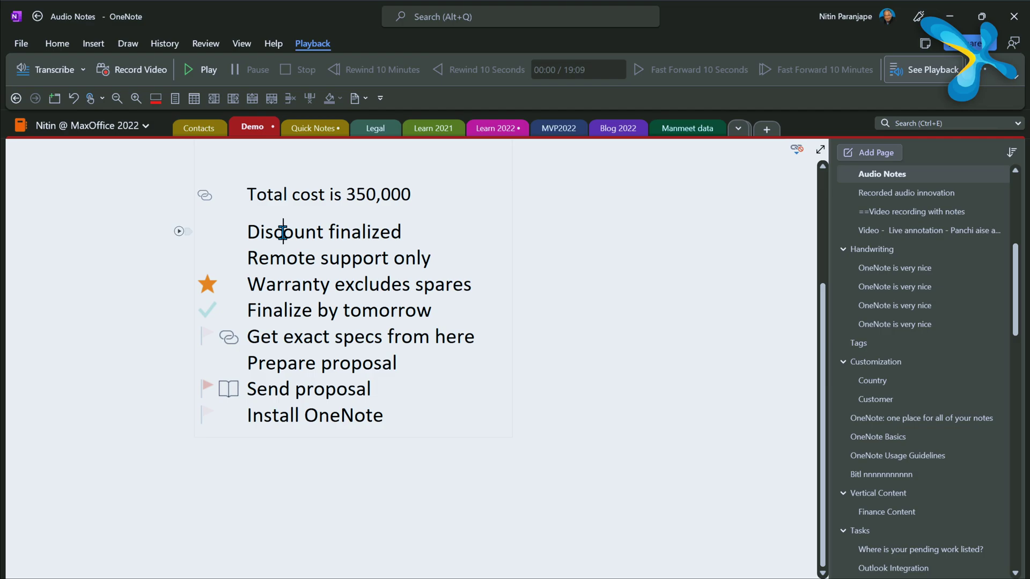
# - Play back the 19:09 audio recording linked to the Audio Notes page
pyautogui.scroll(2, 284, 172)
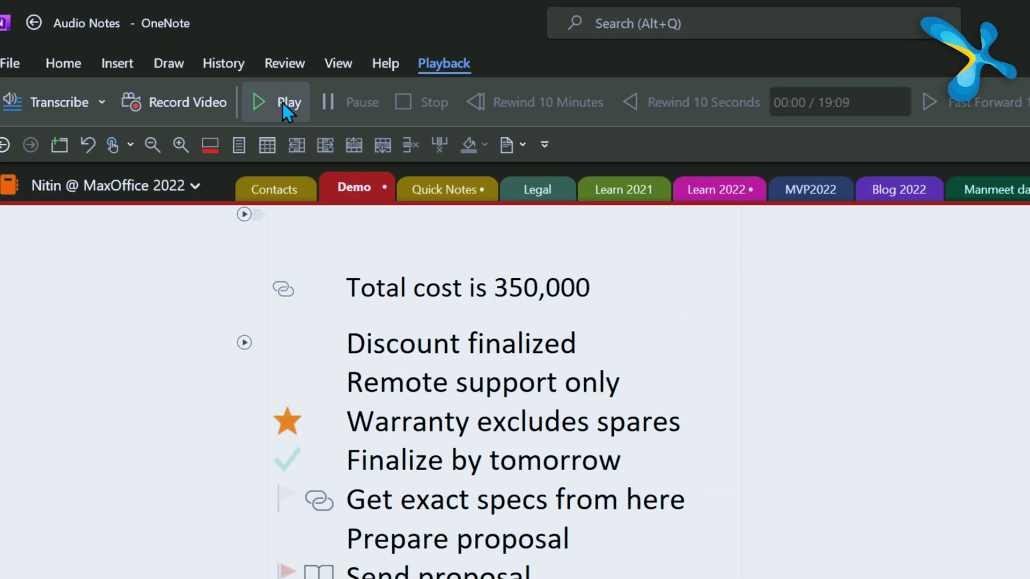
pyautogui.click(284, 102)
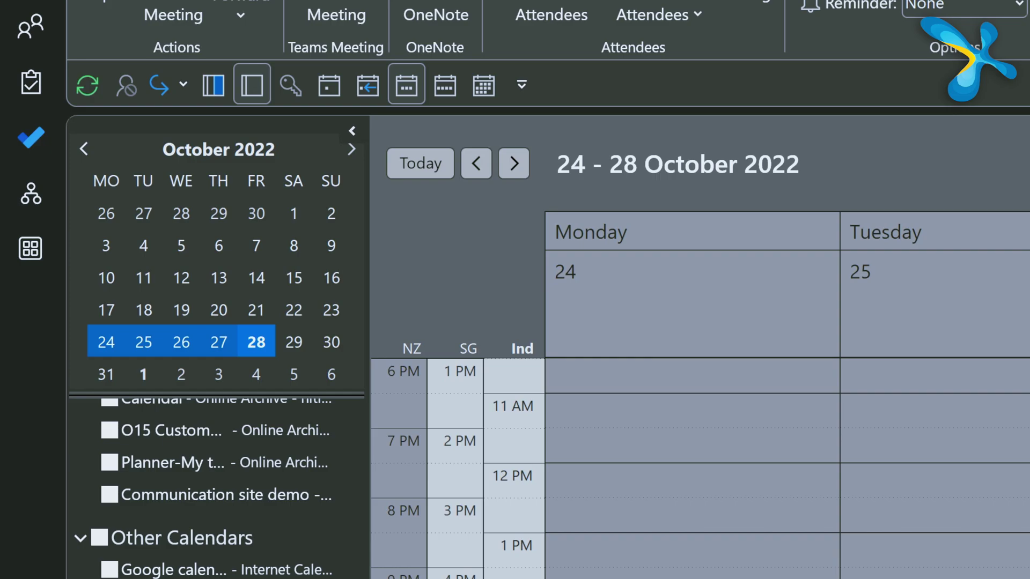
# - Send Quarterly Planning to OneNote via 'Take notes on your own', filing the notes in Demo
pyautogui.rightClick(738, 95)
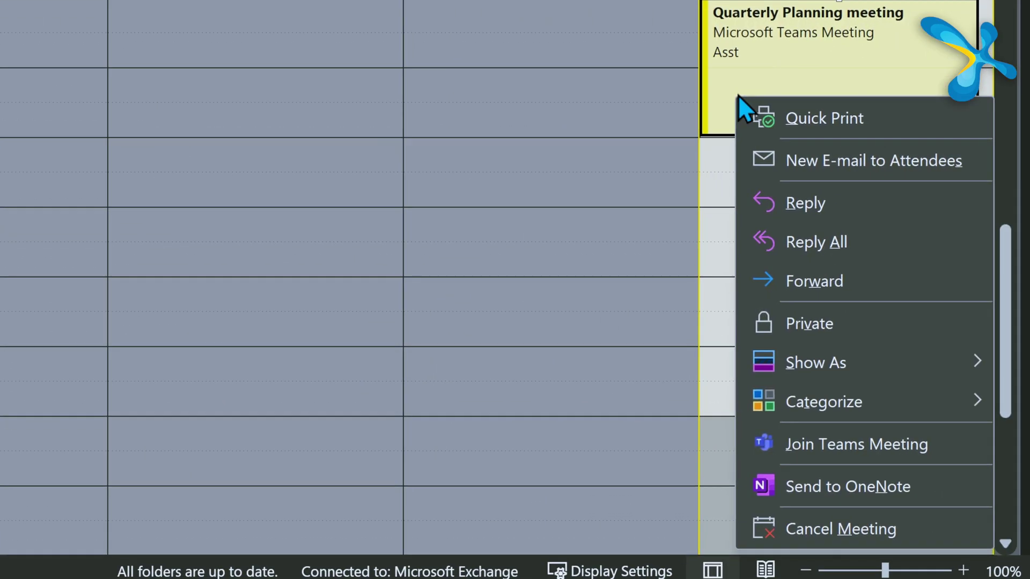
pyautogui.click(858, 487)
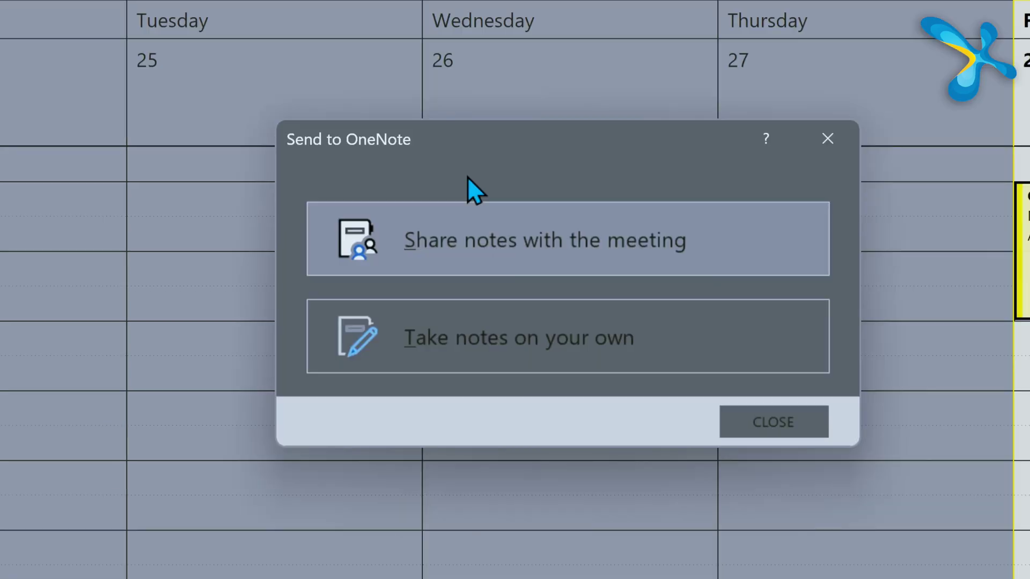
pyautogui.click(445, 355)
pyautogui.moveTo(400, 107); pyautogui.dragTo(424, 118)
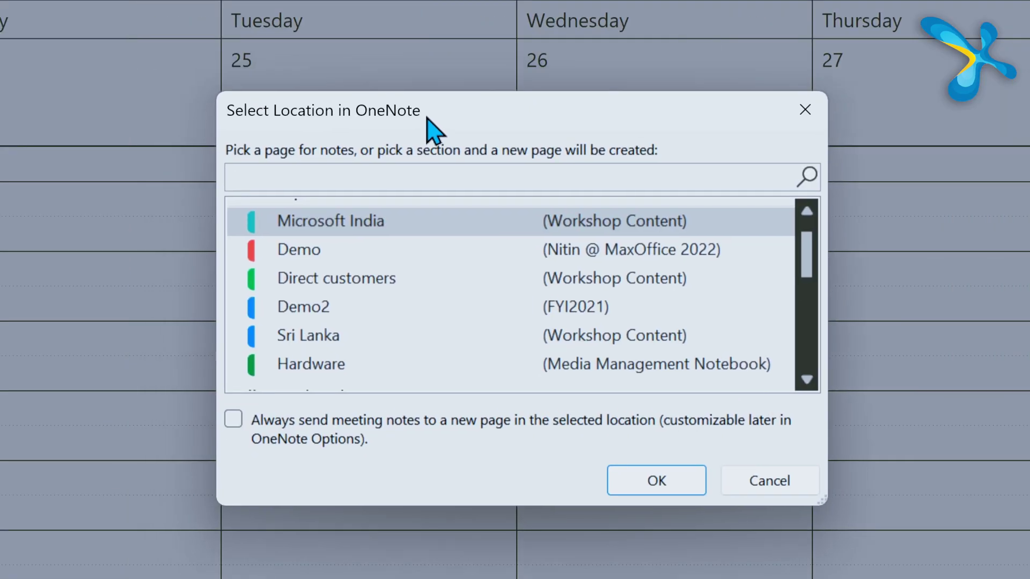
pyautogui.click(300, 252)
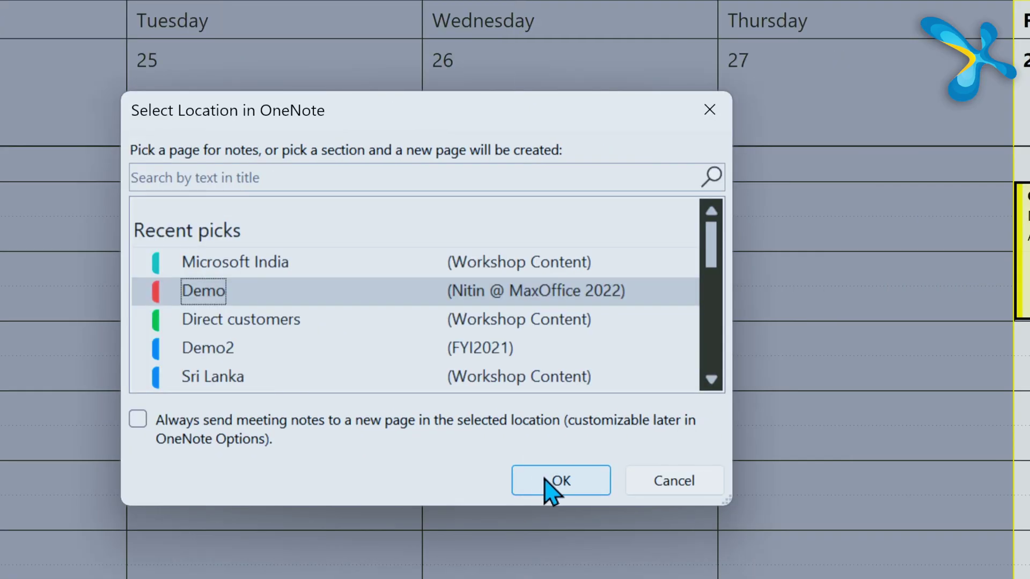
pyautogui.click(652, 483)
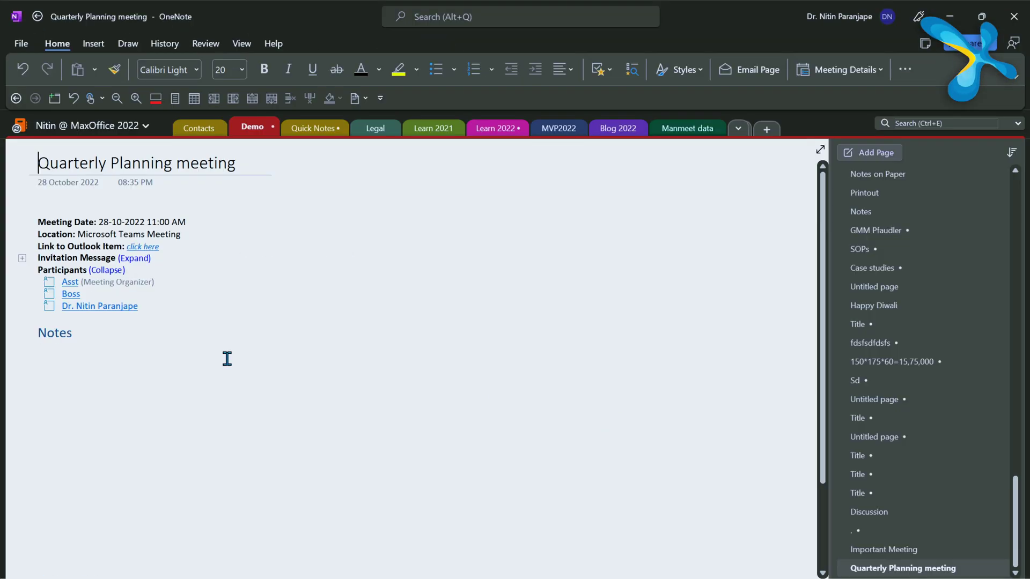
pyautogui.write('These notes are linked to the meetin gno')
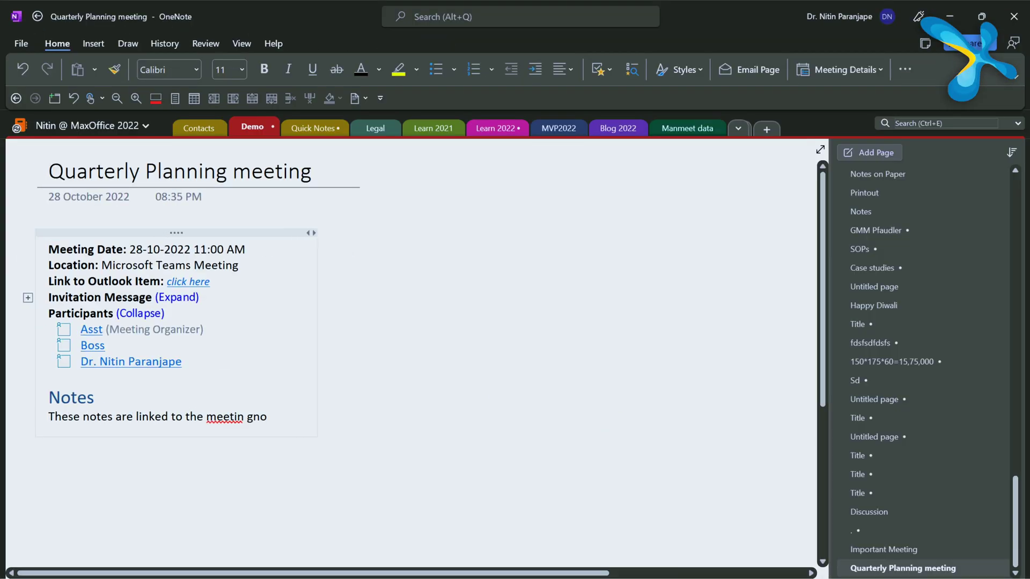
pyautogui.press('BackSpace')
pyautogui.press('BackSpace')
pyautogui.press('BackSpace')
pyautogui.press('BackSpace')
pyautogui.write('g now.')
pyautogui.press('Return')
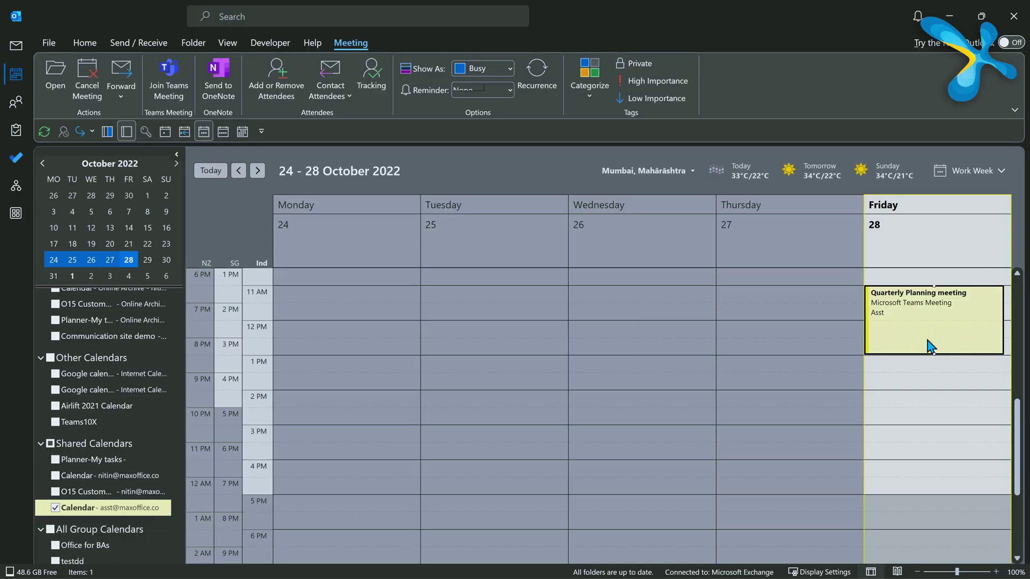
# - Send Friday's Quarterly Planning meeting details to OneNote as linked meeting notes
pyautogui.rightClick(930, 346)
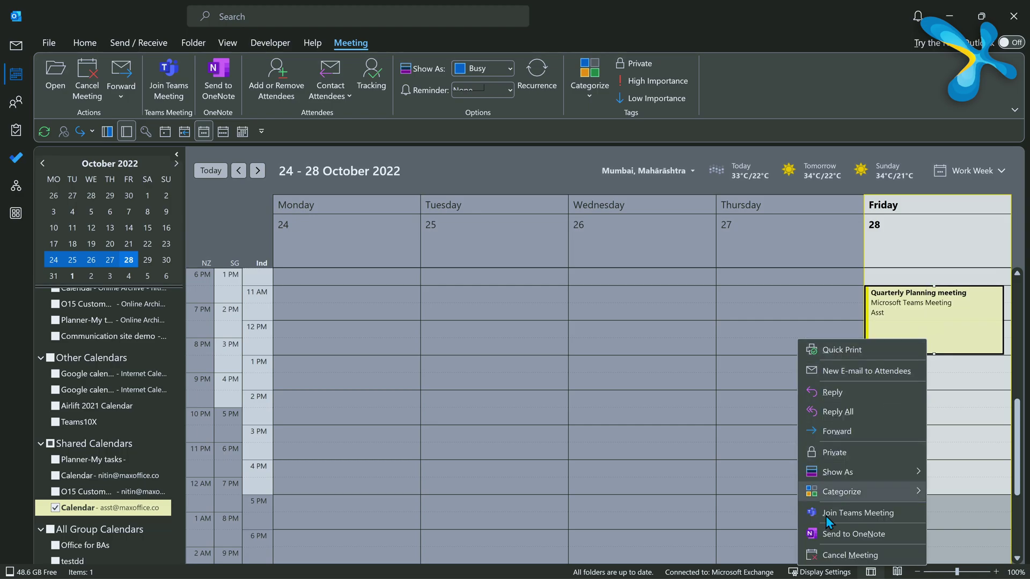
pyautogui.click(823, 535)
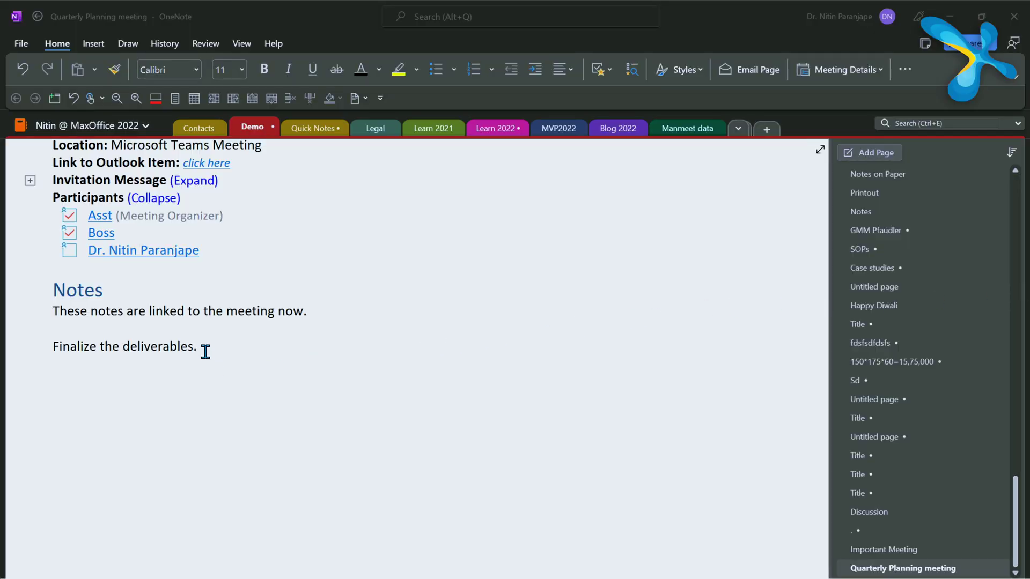
# - Flag the 'Finalize the deliverables.' line as an Outlook task due Tomorrow
pyautogui.rightClick(204, 349)
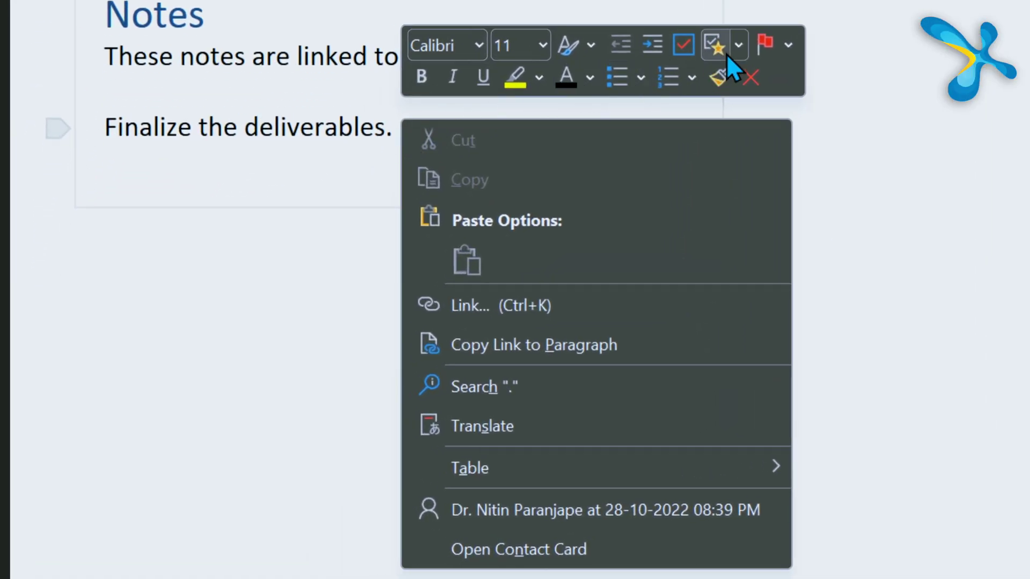
pyautogui.click(775, 45)
pyautogui.click(814, 124)
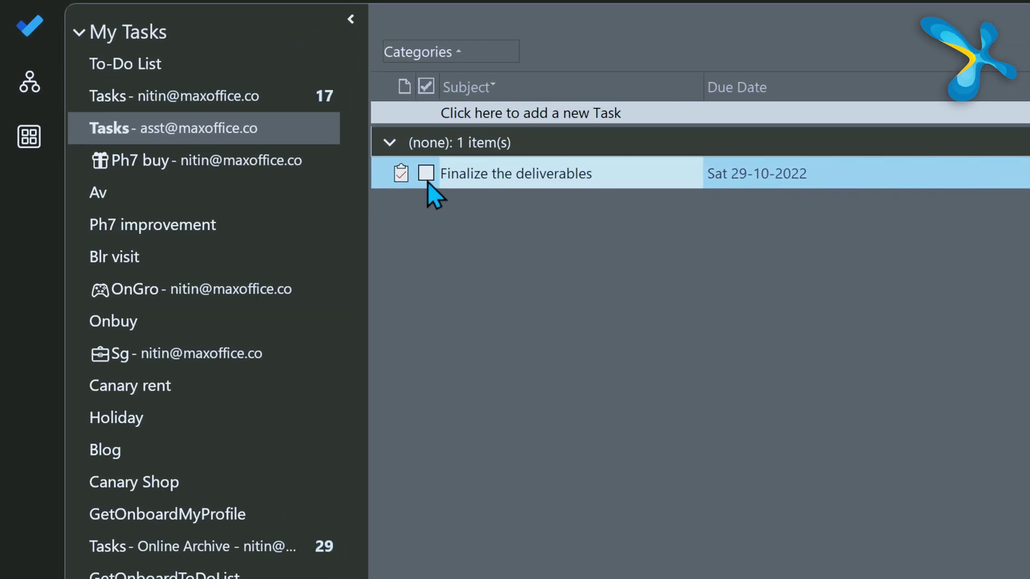
# - Tick 'Finalize the deliverables' complete in Outlook Tasks, then start a new line in the OneNote notes
pyautogui.click(427, 180)
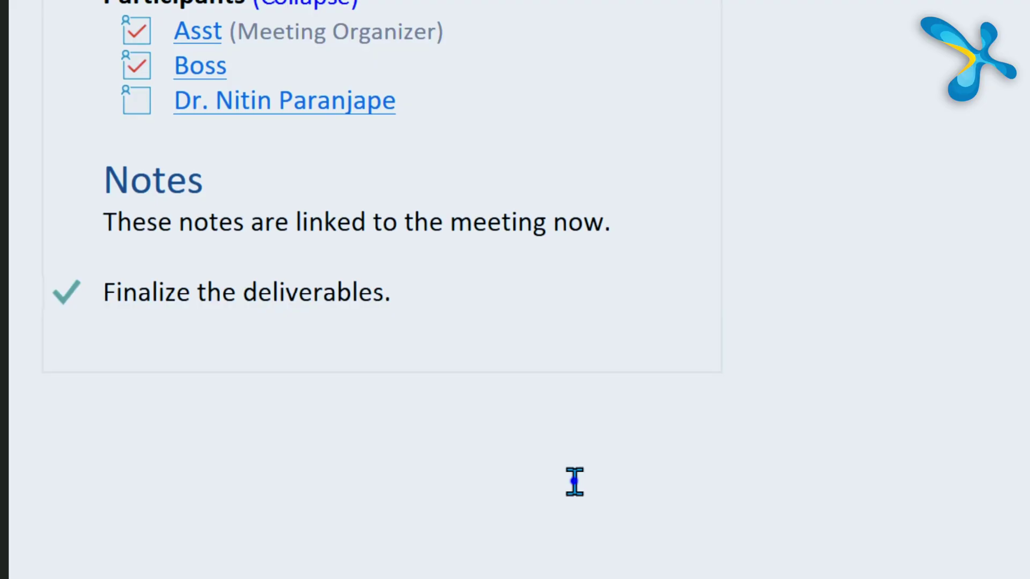
pyautogui.click(574, 482)
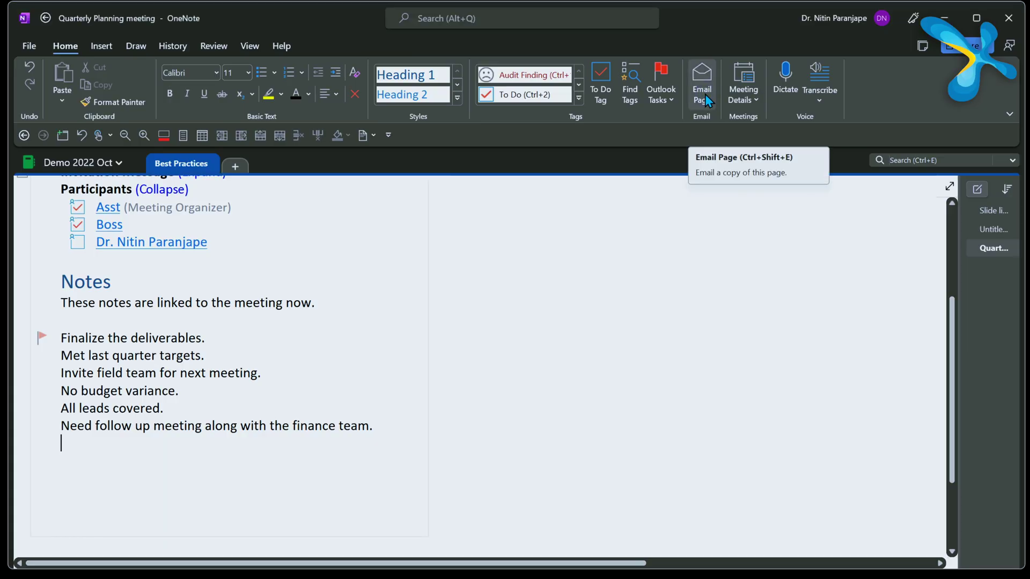
# - Email the Quarterly Planning meeting page to its participants and review the message body
pyautogui.click(708, 97)
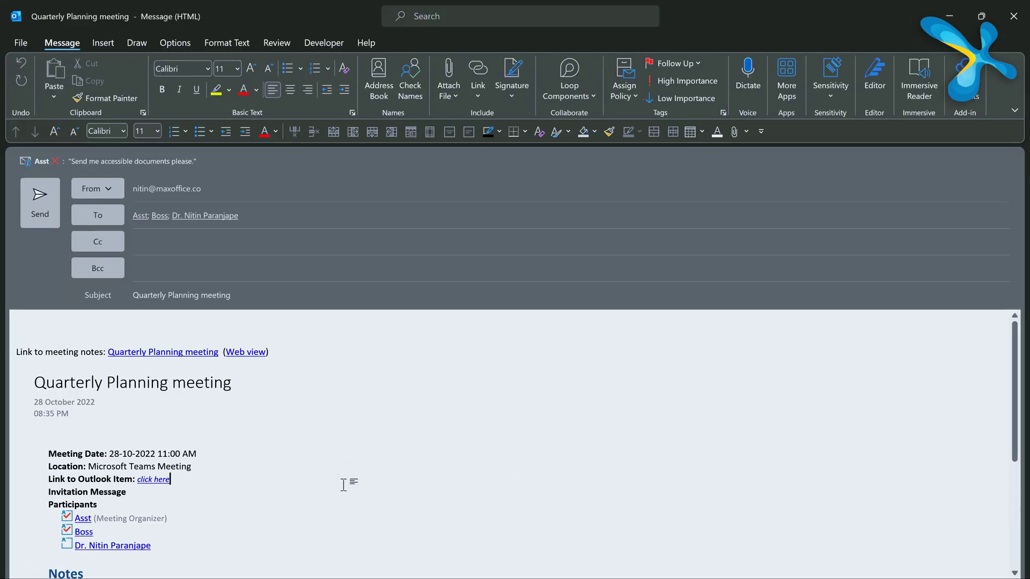
pyautogui.scroll(-1, 325, 490)
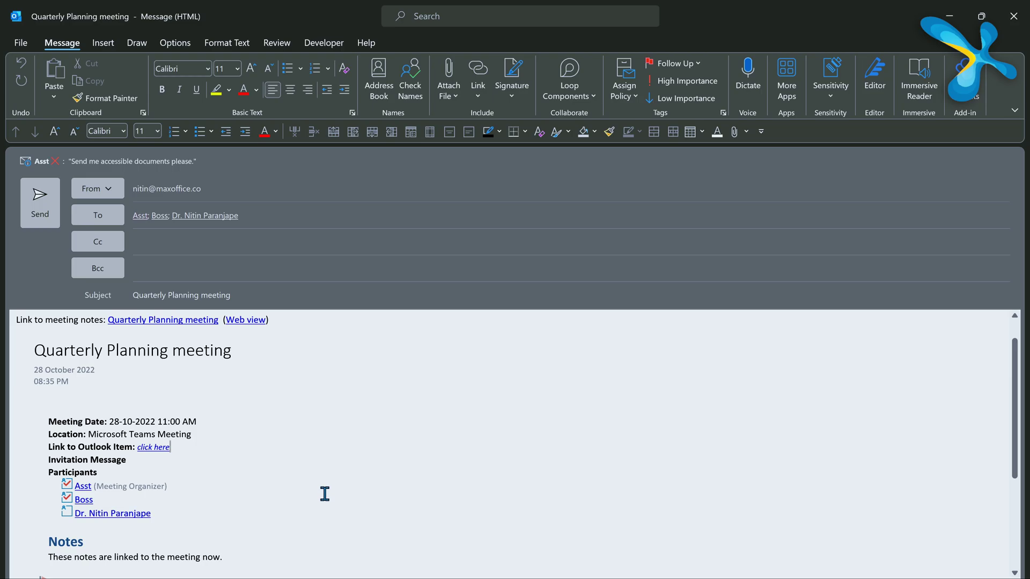
pyautogui.scroll(-4, 325, 494)
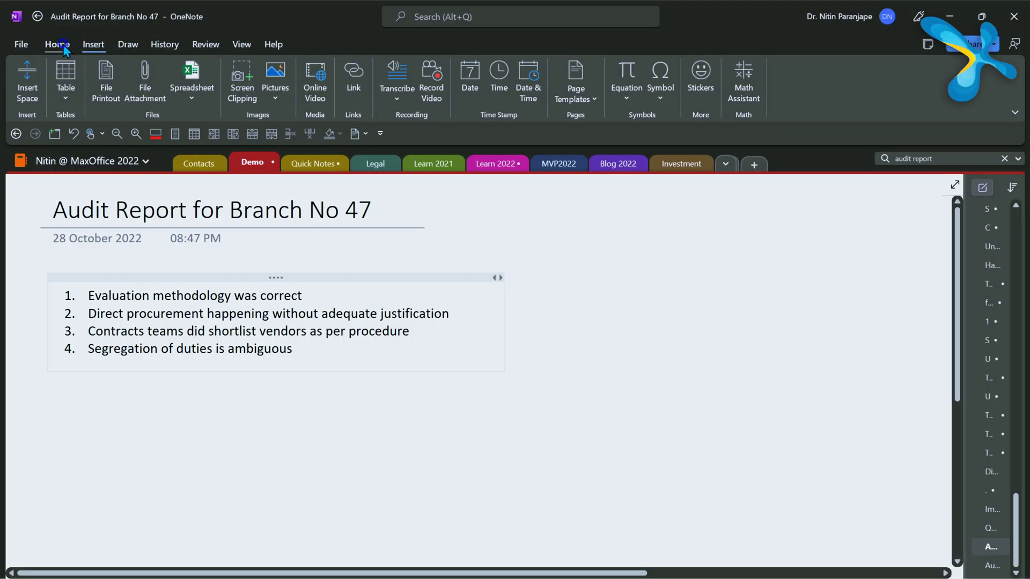
# - Expand the Home tab's Tags gallery and choose Customize Tags at its bottom
pyautogui.click(62, 45)
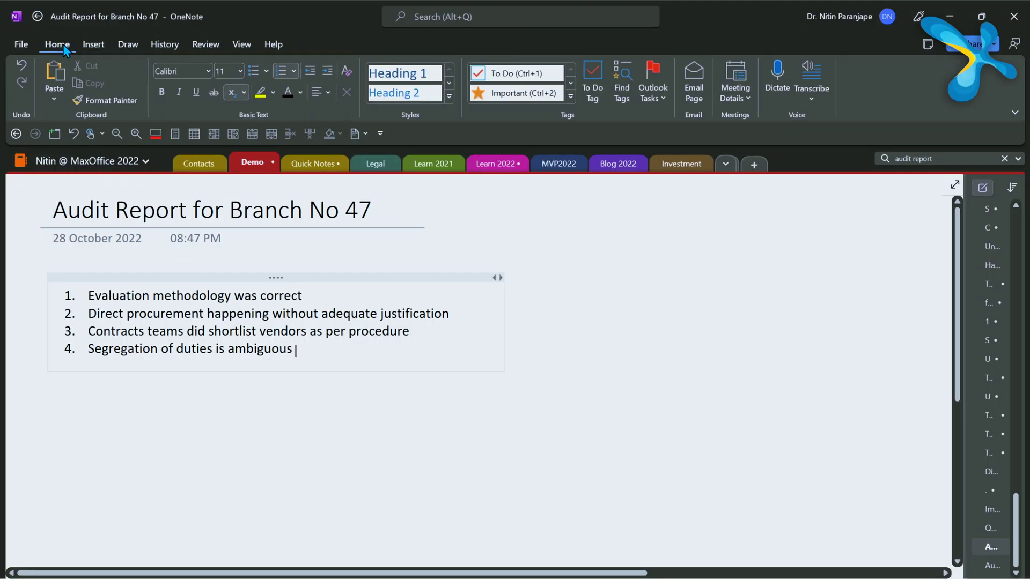
pyautogui.click(570, 97)
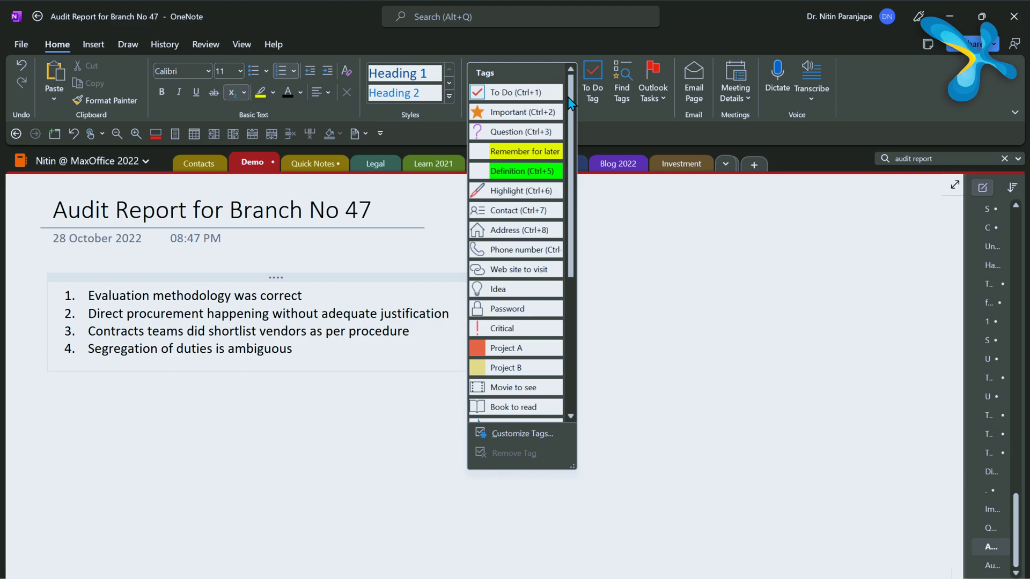
pyautogui.scroll(-4, 575, 397)
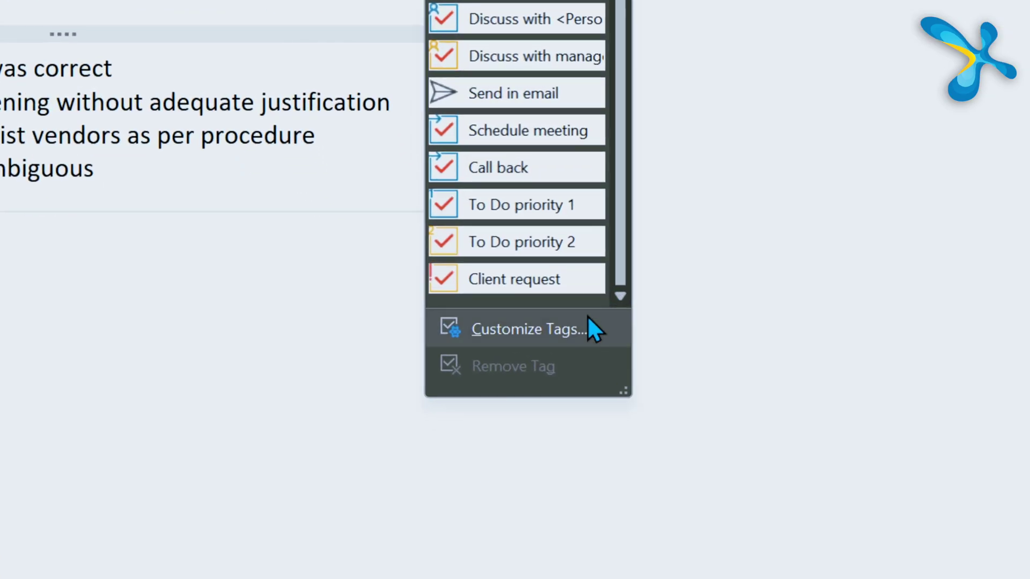
pyautogui.click(549, 434)
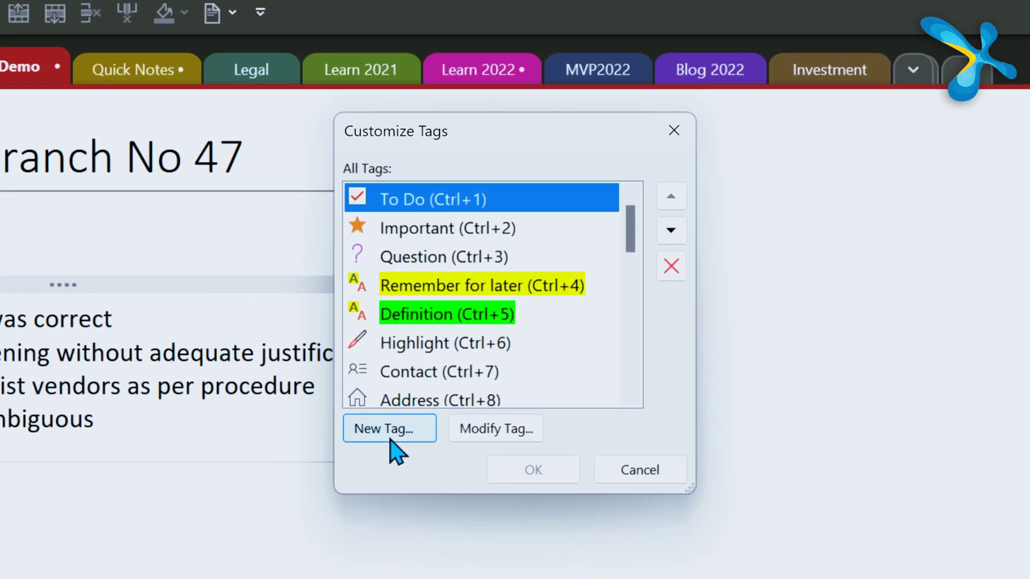
# - Create a new 'Audit Finding' tag with a sad-face symbol and dark red font colour
pyautogui.click(392, 437)
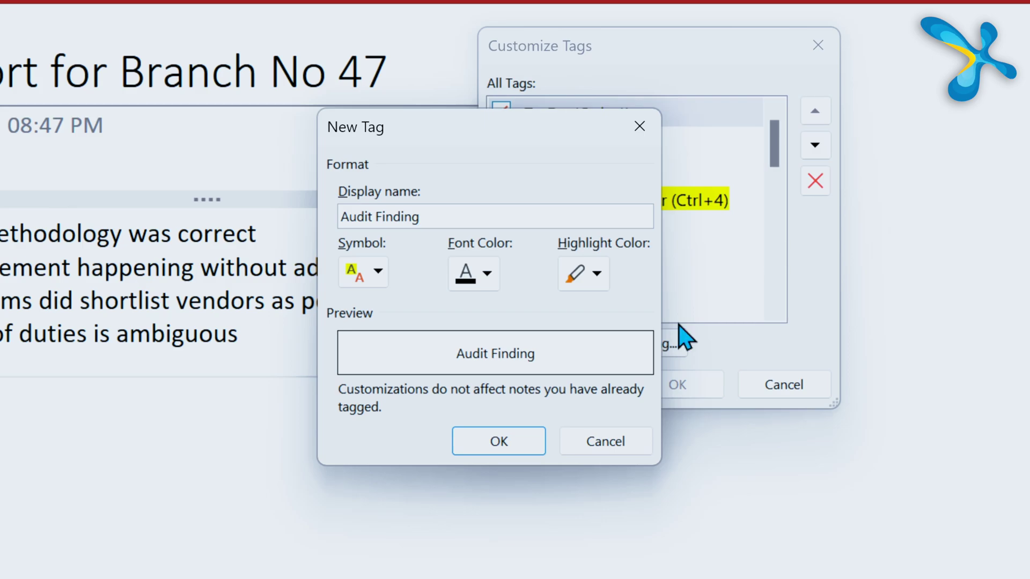
pyautogui.click(391, 277)
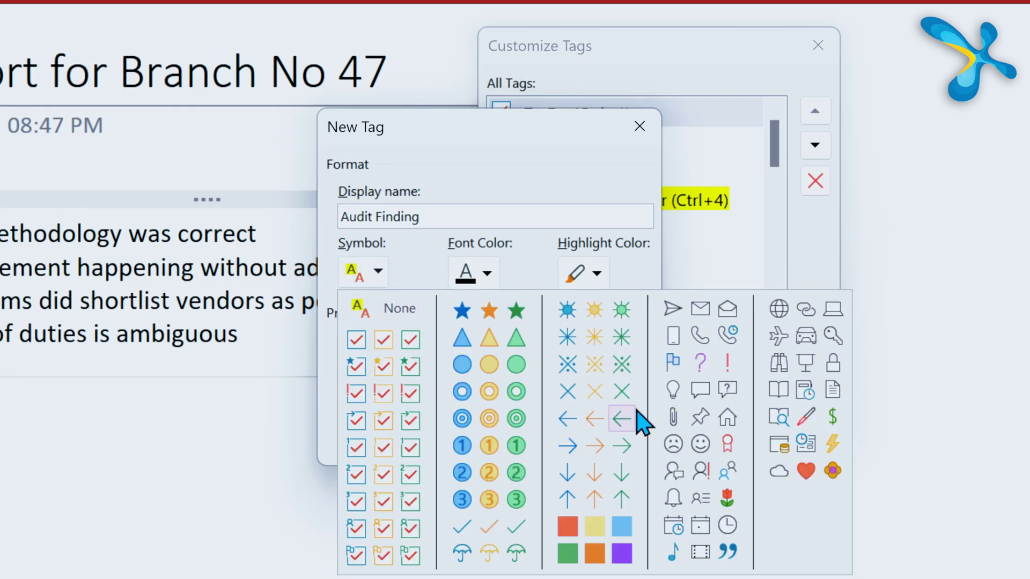
pyautogui.click(672, 444)
pyautogui.click(486, 284)
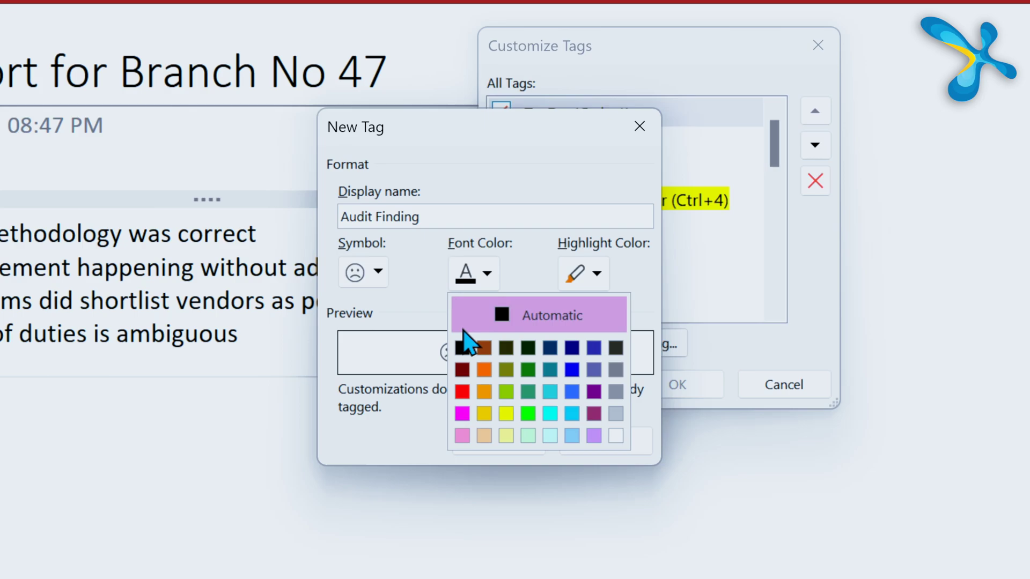
pyautogui.click(462, 372)
pyautogui.click(492, 446)
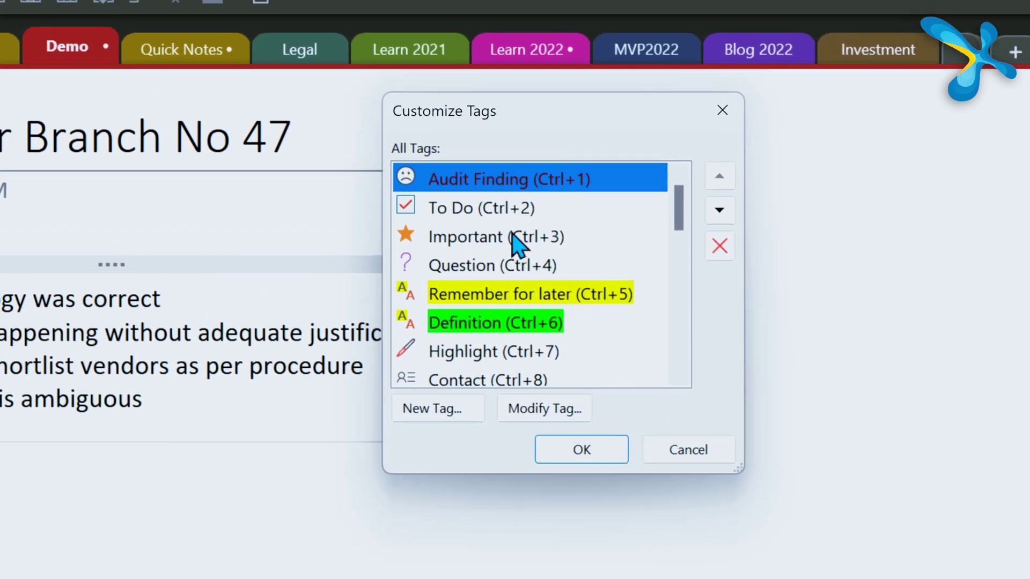
pyautogui.click(613, 144)
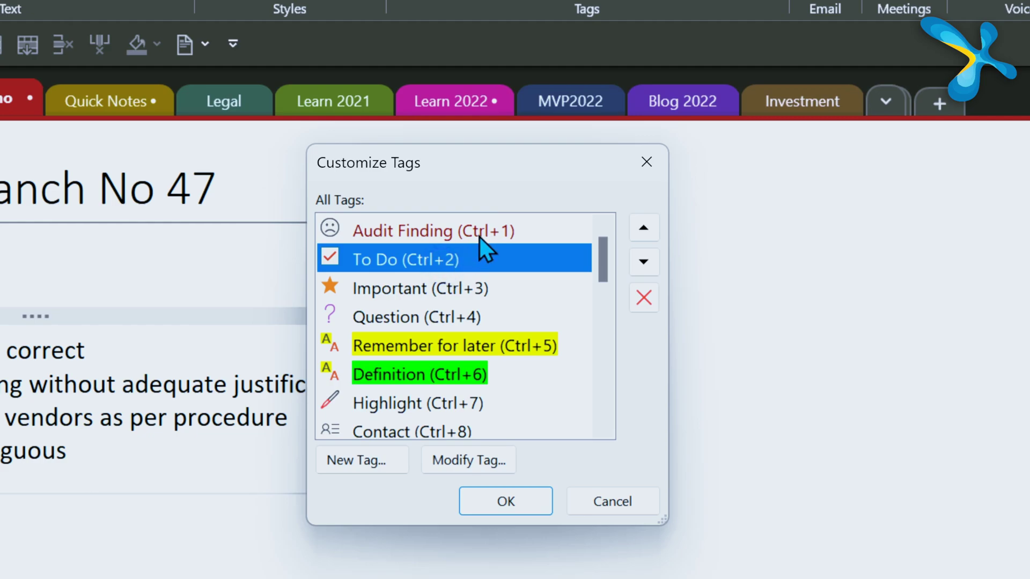
# - Tag the Direct procurement and Segregation of duties lines as Audit Finding, then show the Tags Summary
pyautogui.click(474, 500)
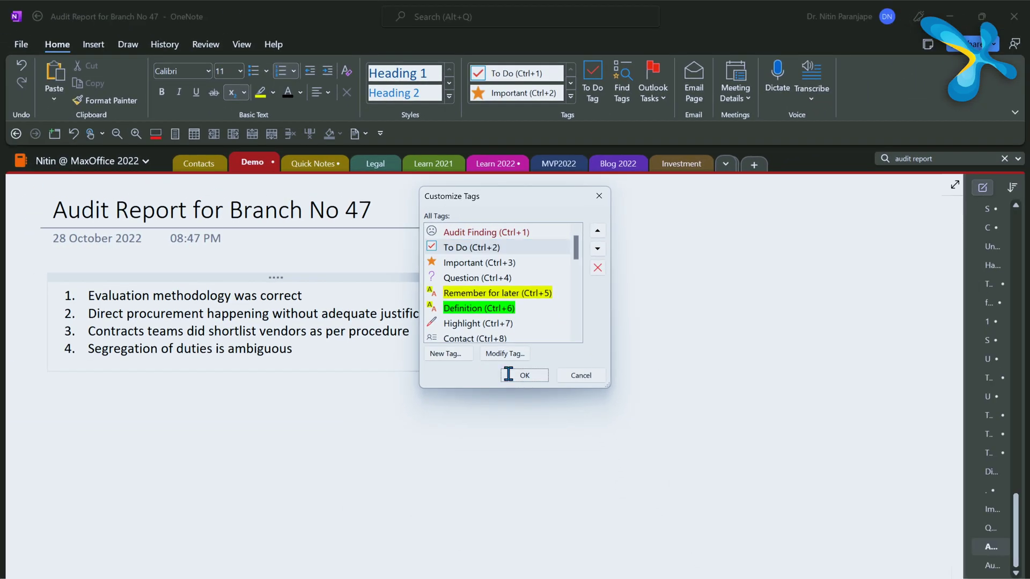
pyautogui.hotkey('ctrl', '1')
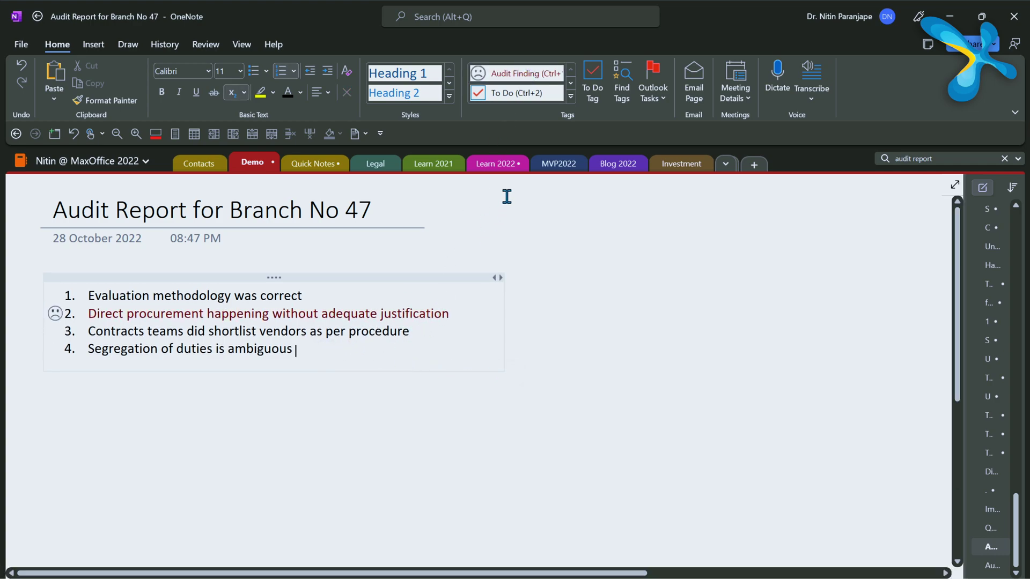
pyautogui.click(507, 77)
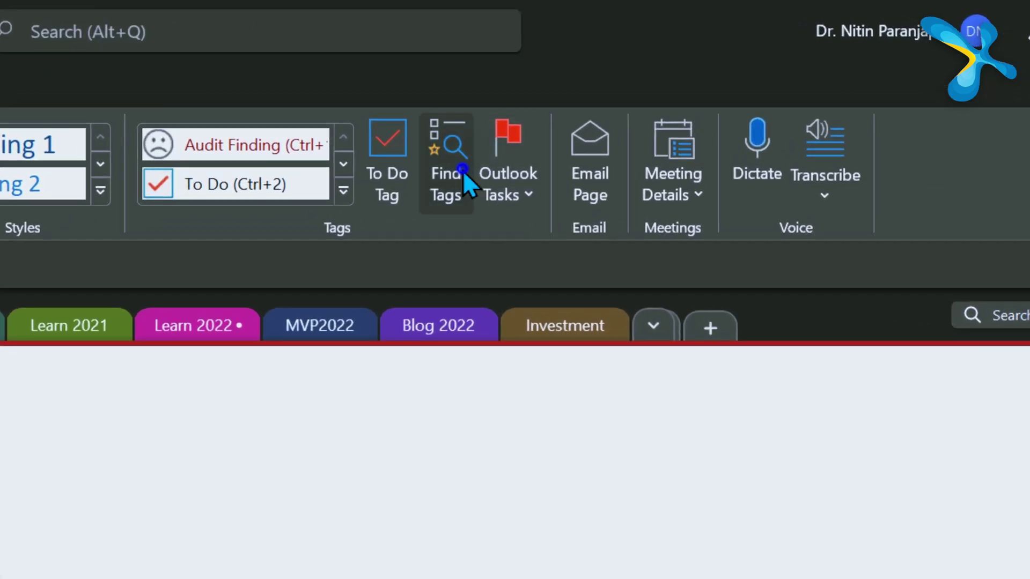
pyautogui.click(622, 92)
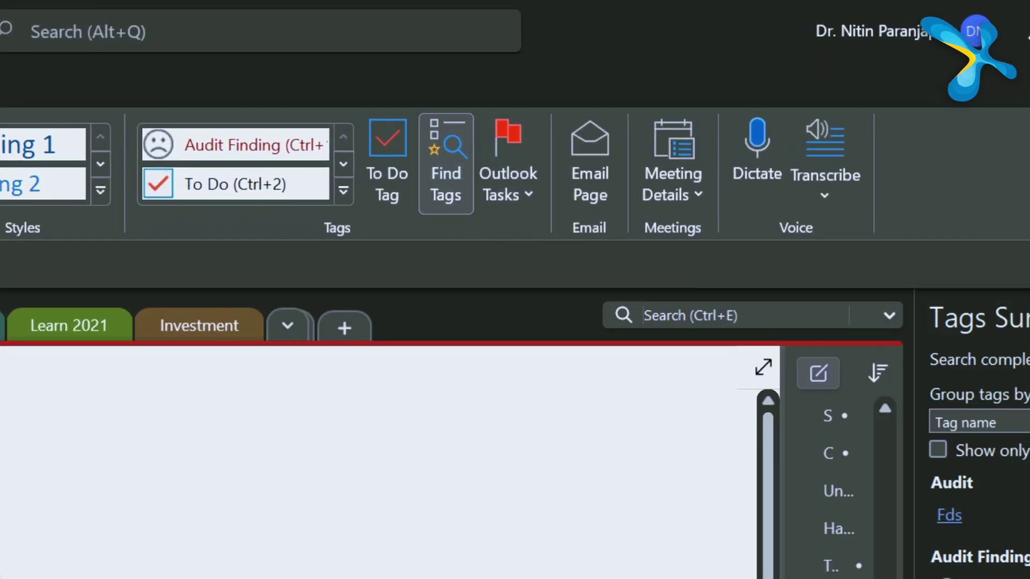